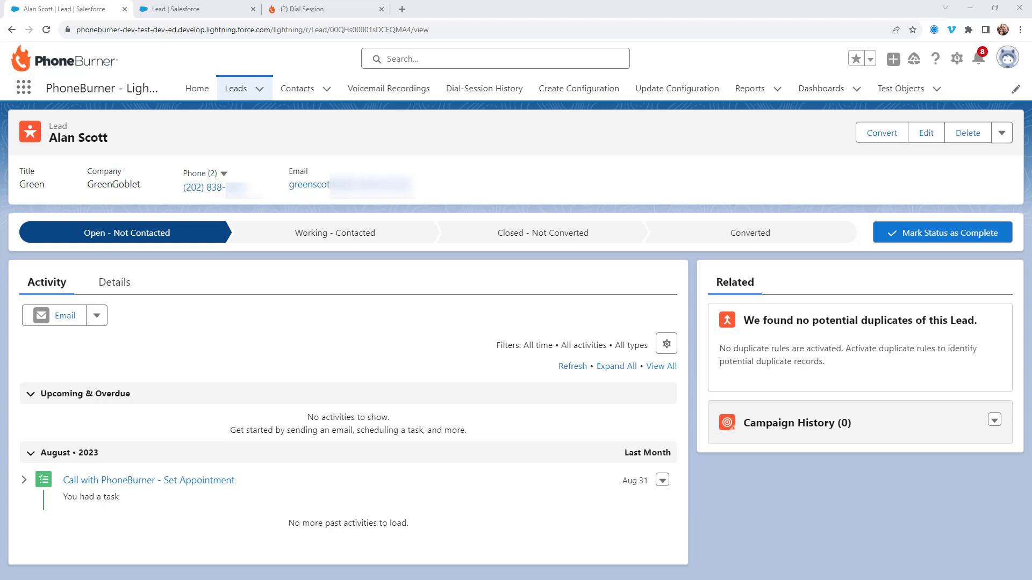
# Open the New Leads - Attempt 1 list view of the leads and examine its filters
pyautogui.click(239, 90)
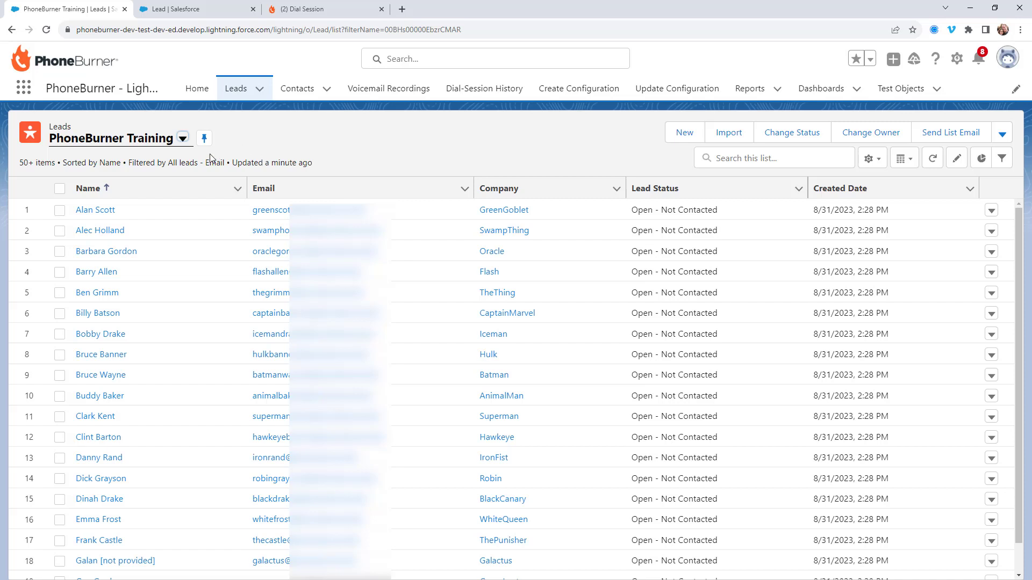
pyautogui.click(183, 139)
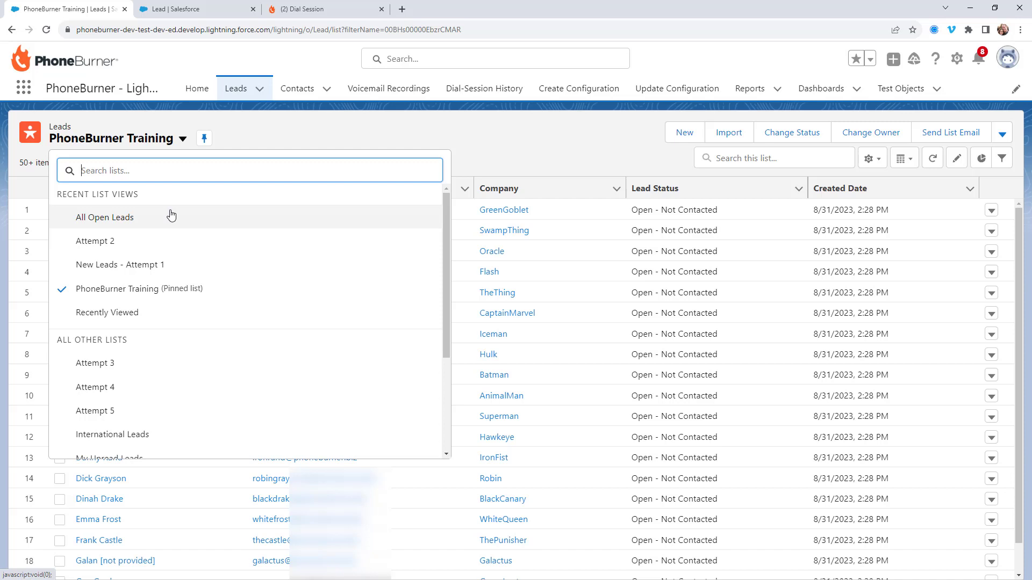
pyautogui.click(134, 269)
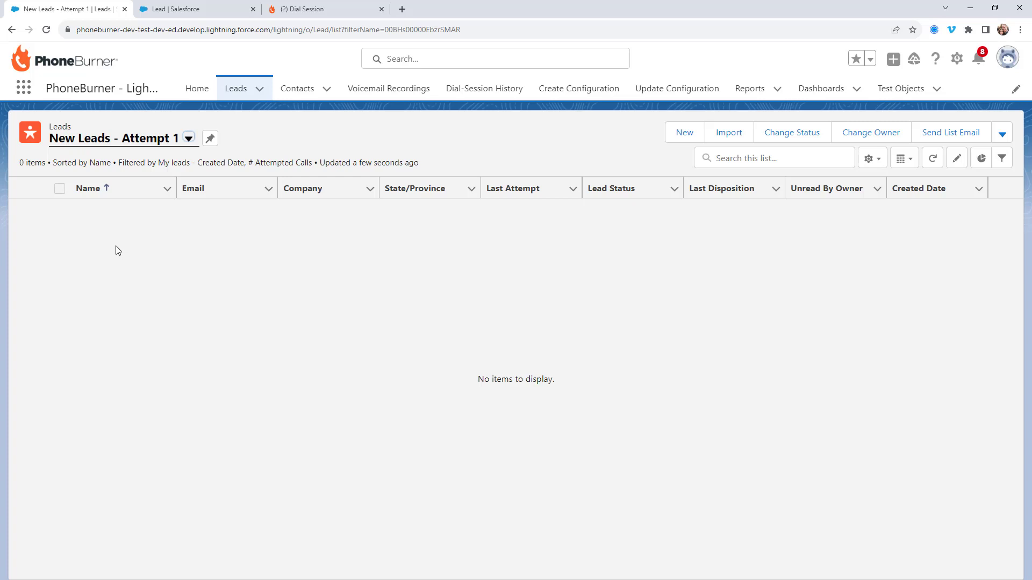
pyautogui.click(1002, 162)
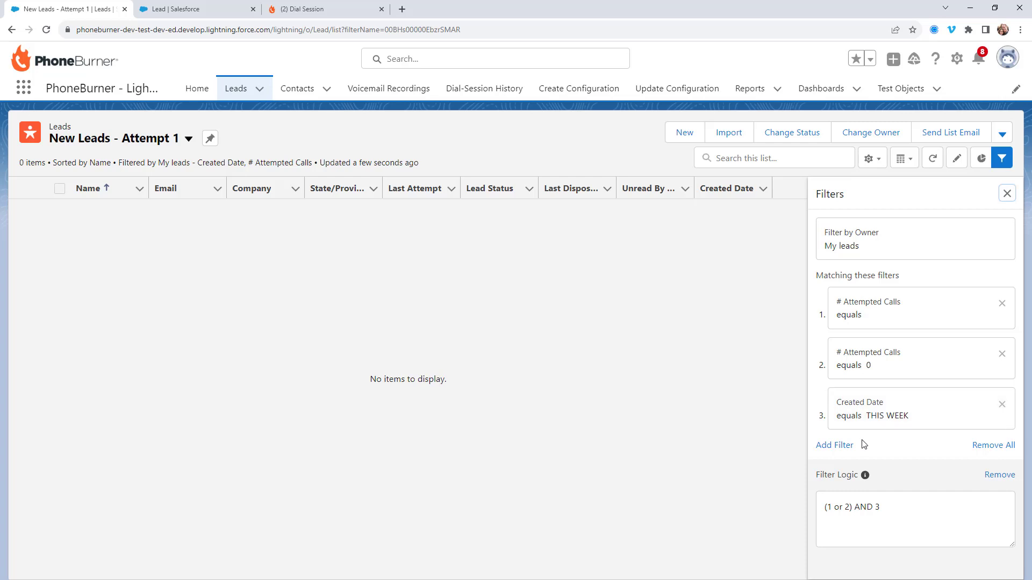
pyautogui.click(1007, 193)
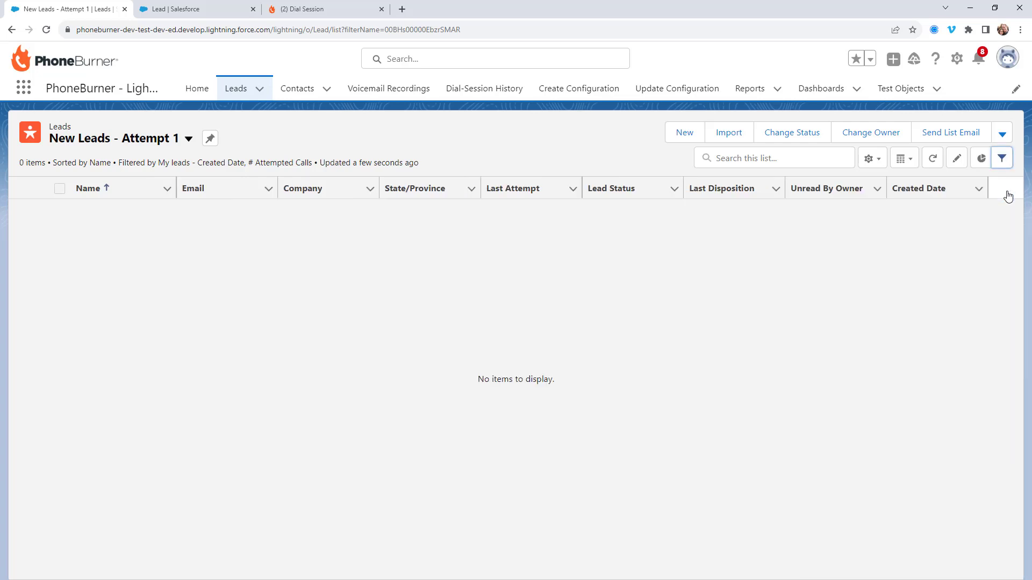
# Switch to the Attempt 2 lead list view and examine its filter conditions
pyautogui.click(187, 139)
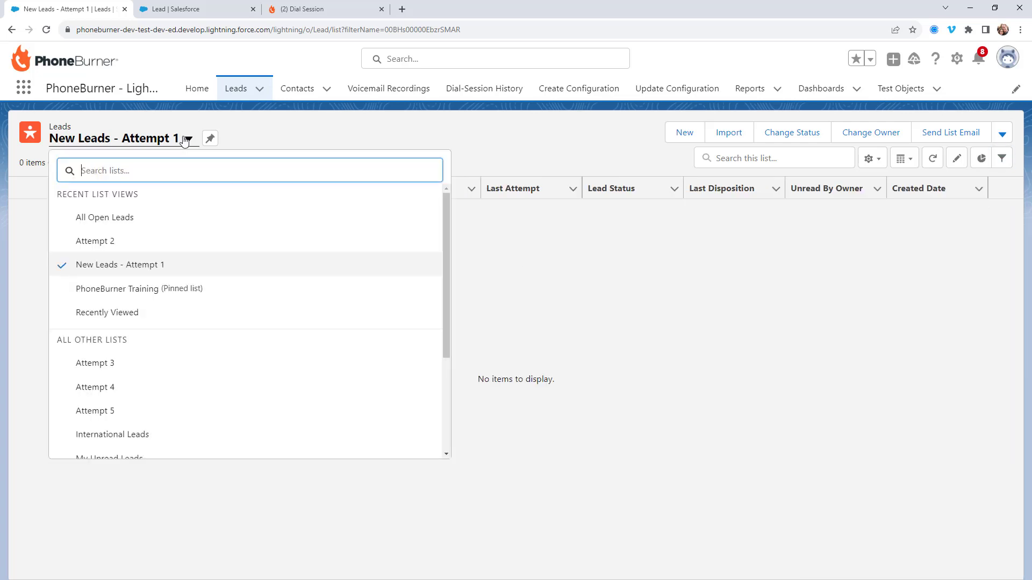
pyautogui.click(140, 242)
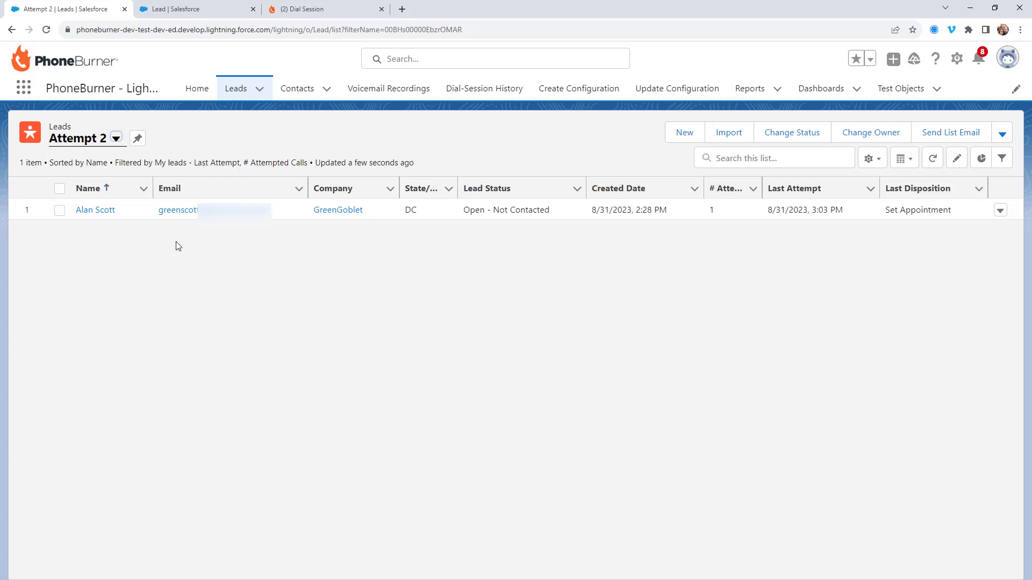
pyautogui.click(1000, 159)
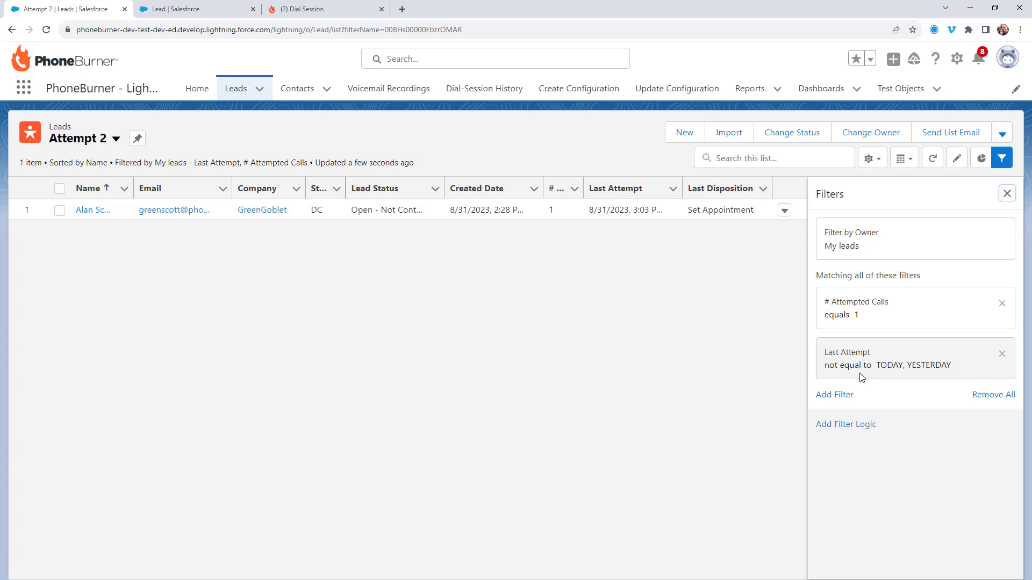
pyautogui.click(1006, 193)
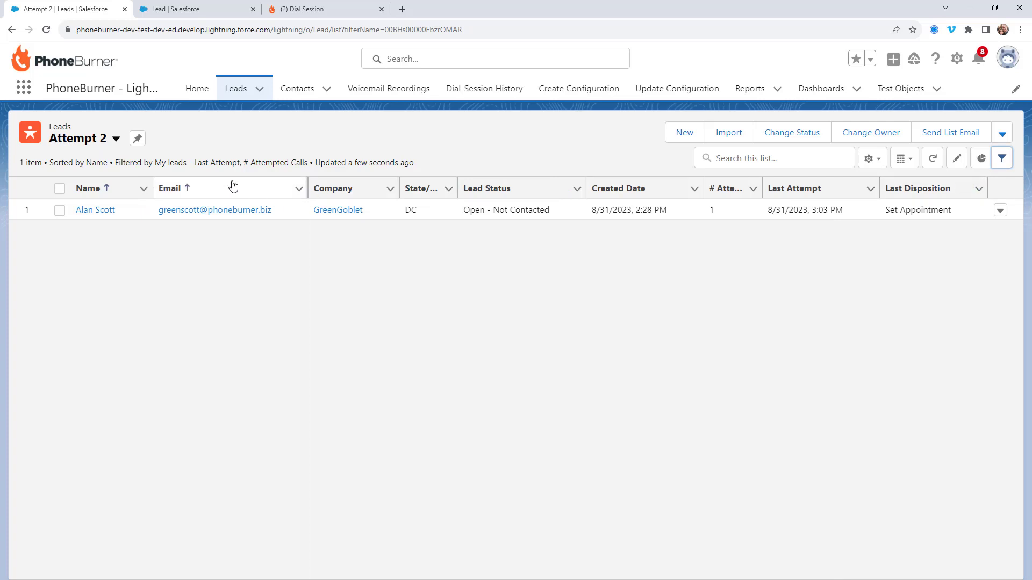
# Switch to the Attempt 3 lead list view and show its filter conditions
pyautogui.click(114, 140)
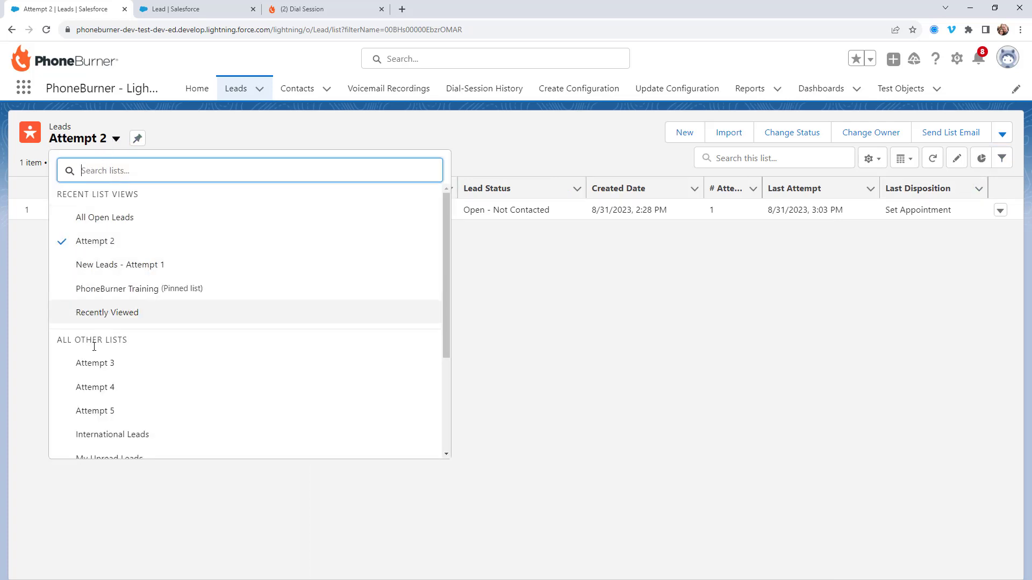
pyautogui.click(85, 370)
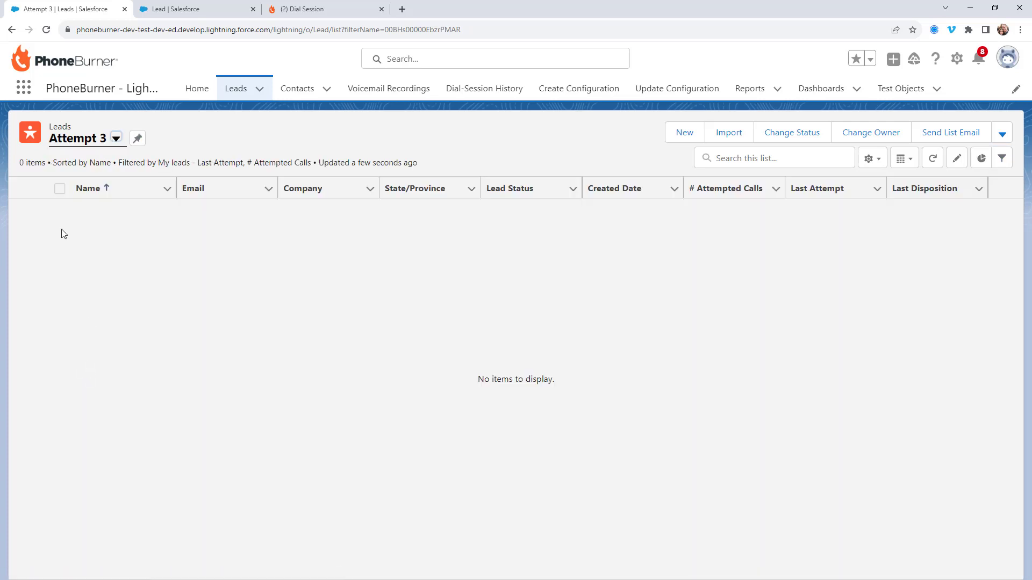
pyautogui.click(1001, 161)
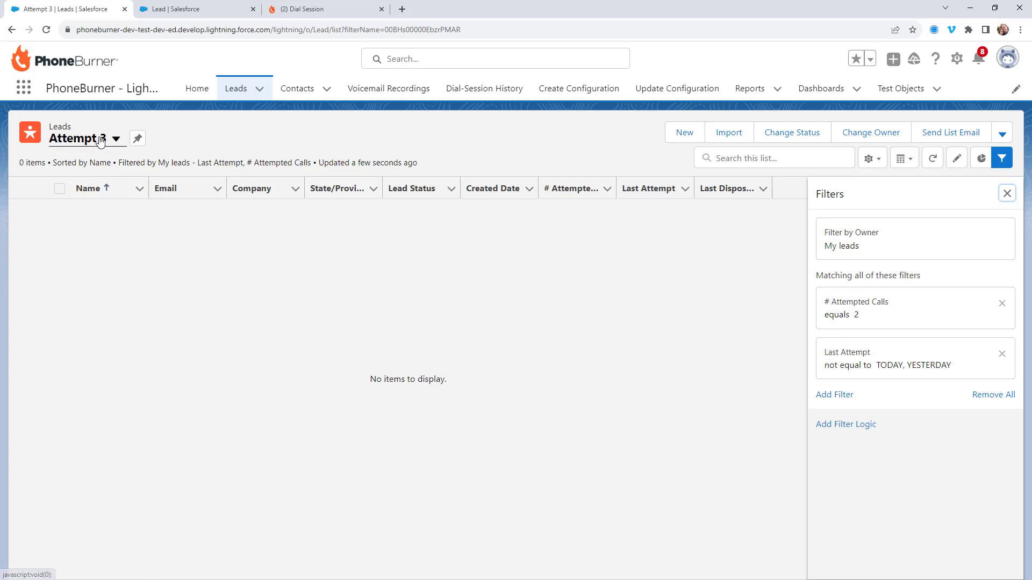
# Compare the filter conditions of the Attempt 4 and Attempt 5 lead list views
pyautogui.click(81, 139)
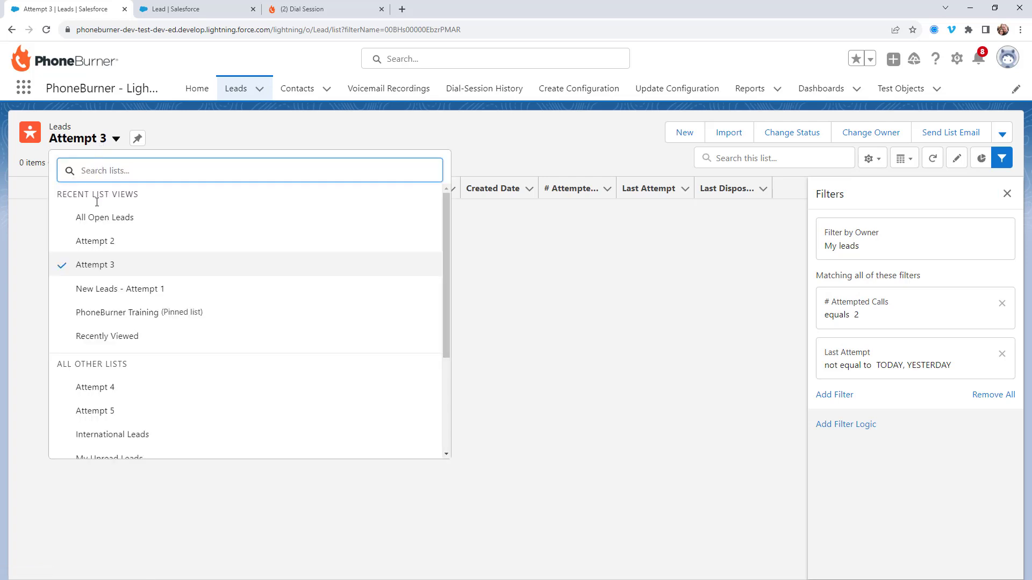
pyautogui.click(136, 387)
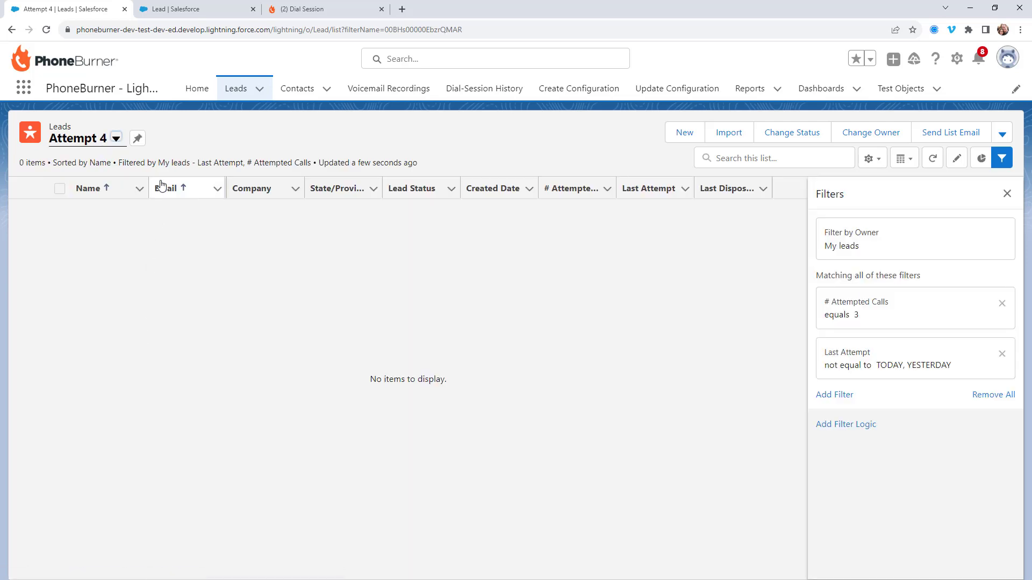
pyautogui.click(110, 139)
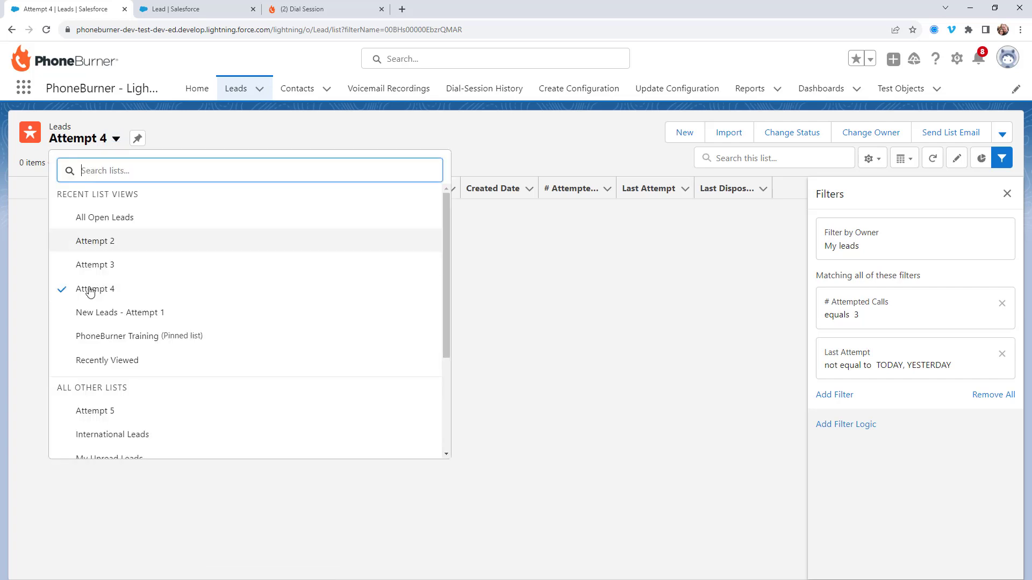
pyautogui.click(110, 413)
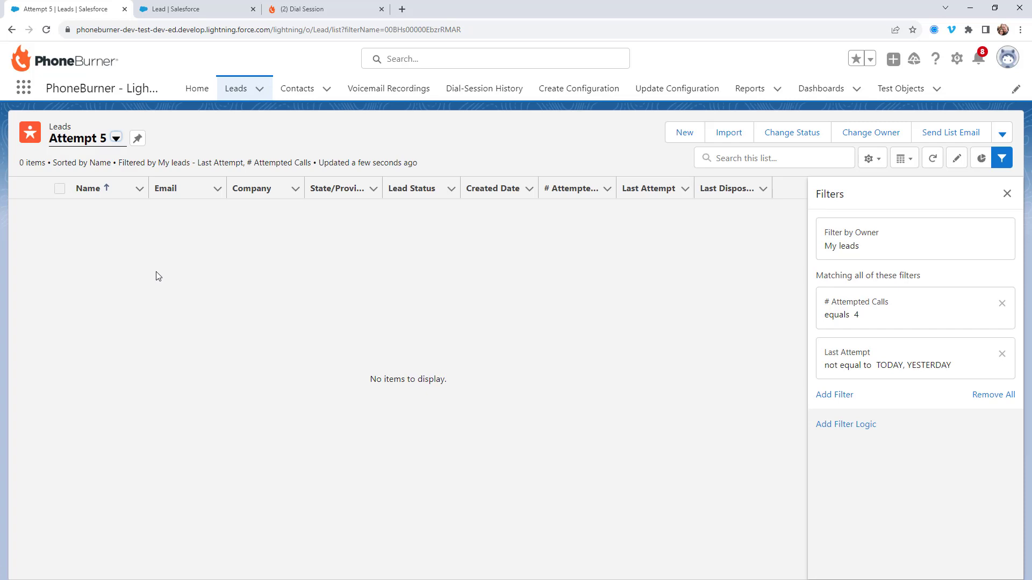
# Remove the Created Date filter from the New Leads - Attempt 1 list view and save the list
pyautogui.click(116, 138)
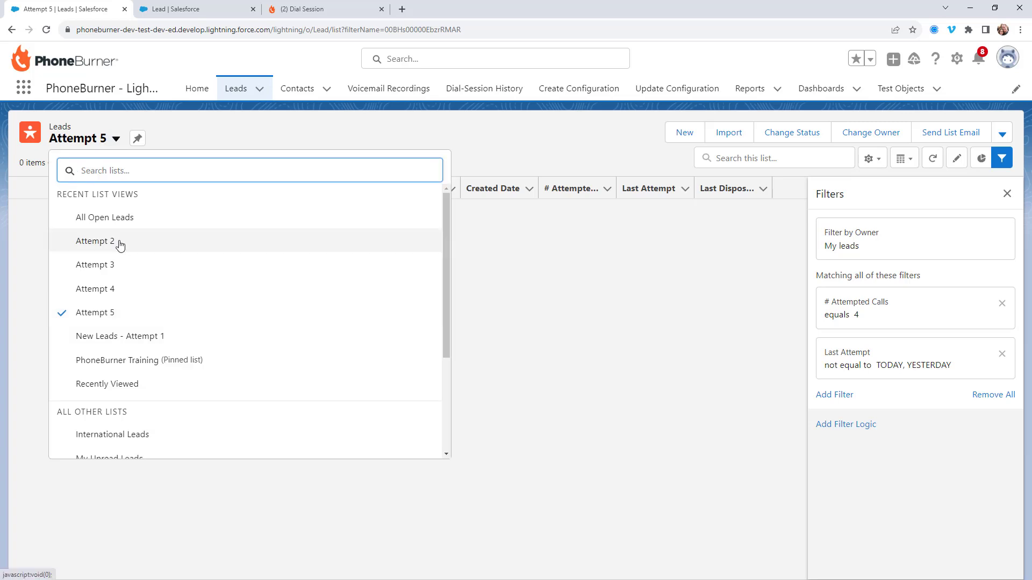
pyautogui.scroll(-2, 119, 245)
pyautogui.click(108, 283)
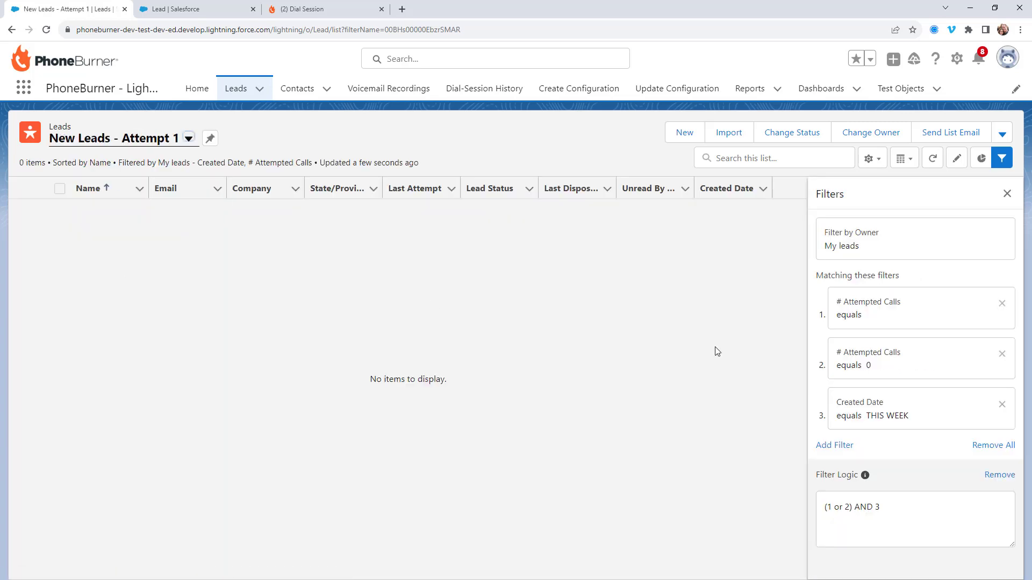
pyautogui.click(1003, 406)
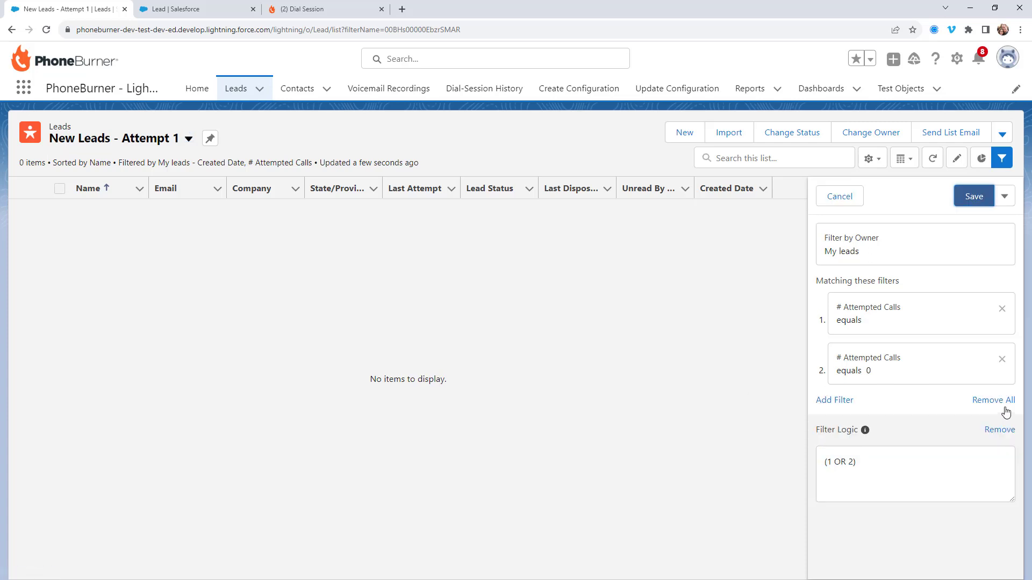
pyautogui.click(974, 197)
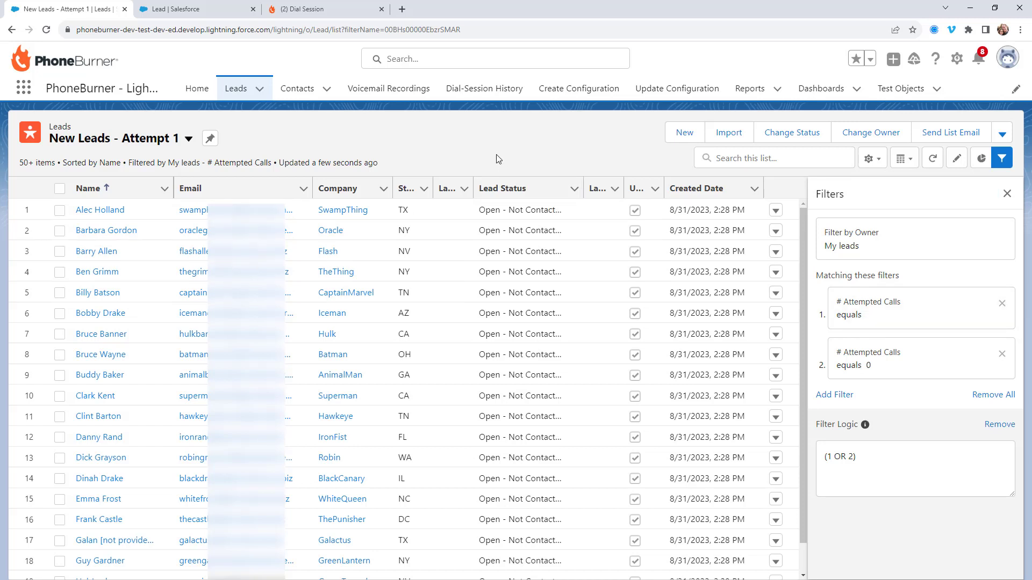
# Select the first lead in the list and launch a PhoneBurner dial session for it, sorted by name ascending
pyautogui.click(59, 210)
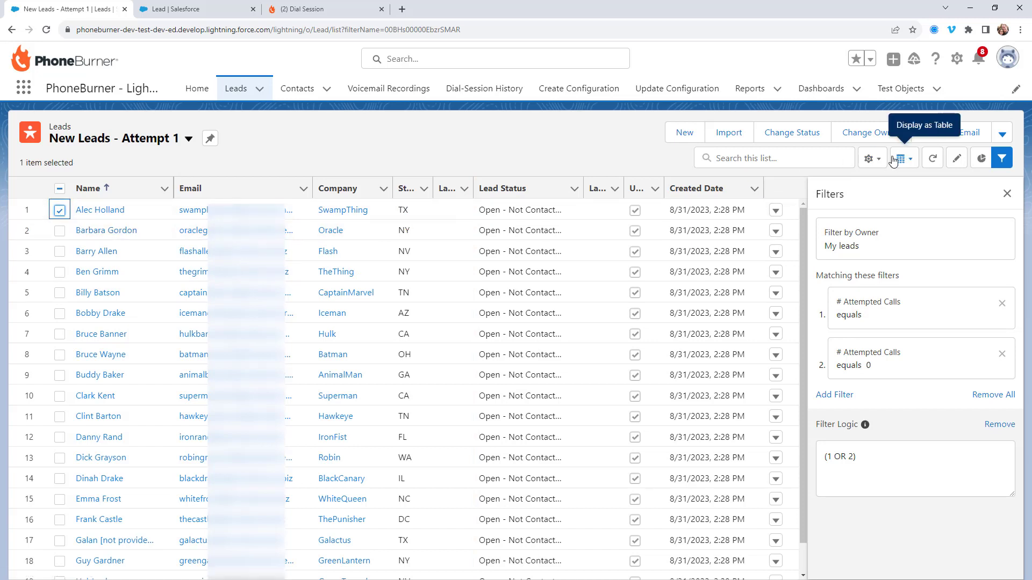
pyautogui.click(1001, 134)
pyautogui.click(924, 183)
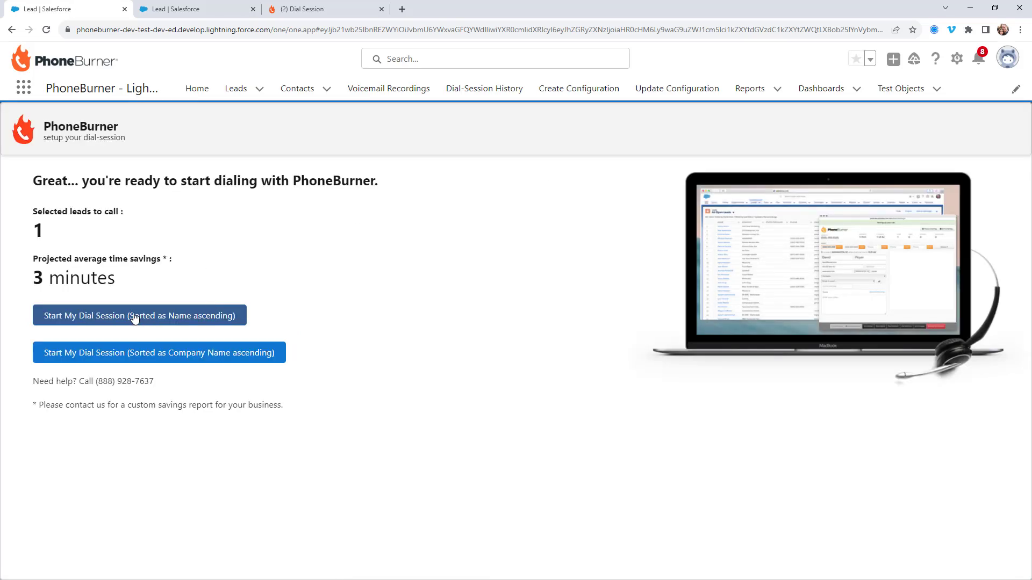
pyautogui.click(138, 317)
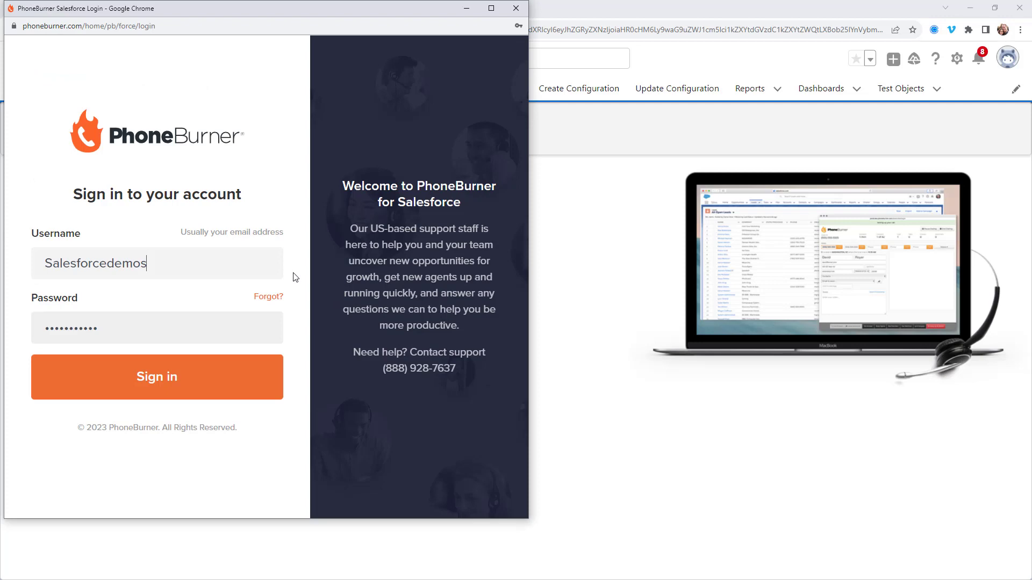
# Sign in to the dialer with the prefilled account and connect through the browser microphone using the Attempt 1 preset
pyautogui.press('Return')
pyautogui.click(290, 288)
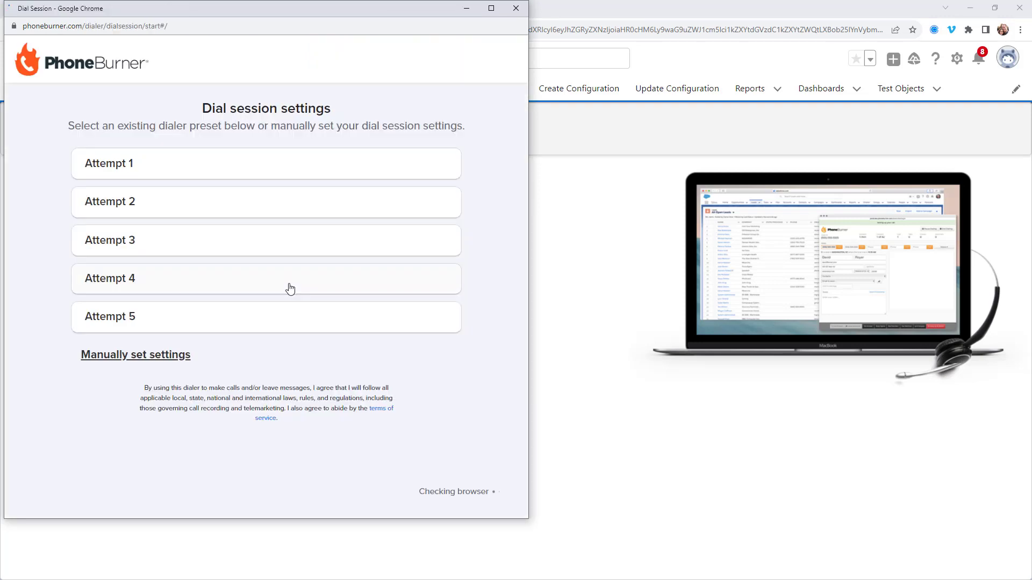
pyautogui.click(143, 168)
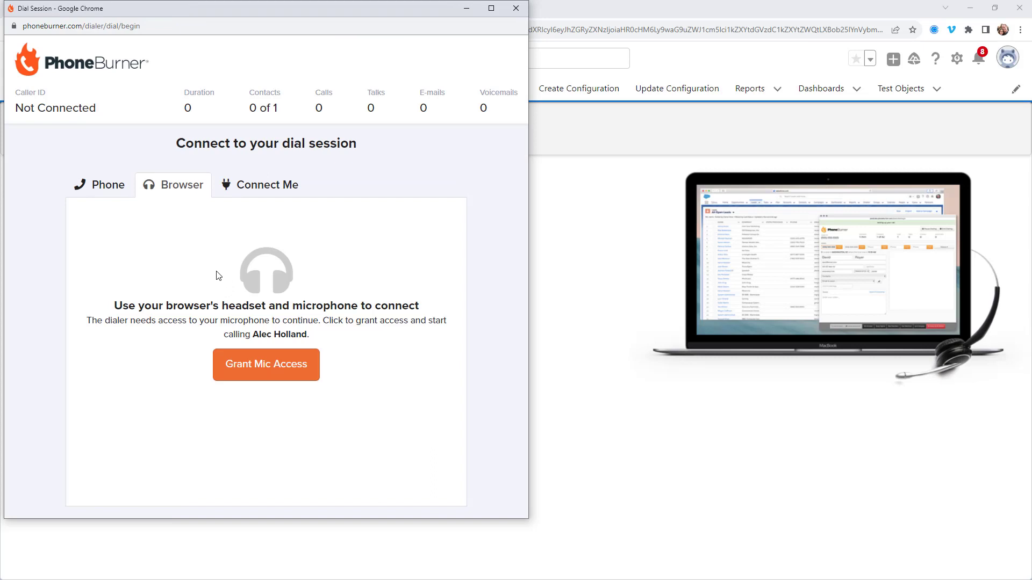
pyautogui.click(286, 368)
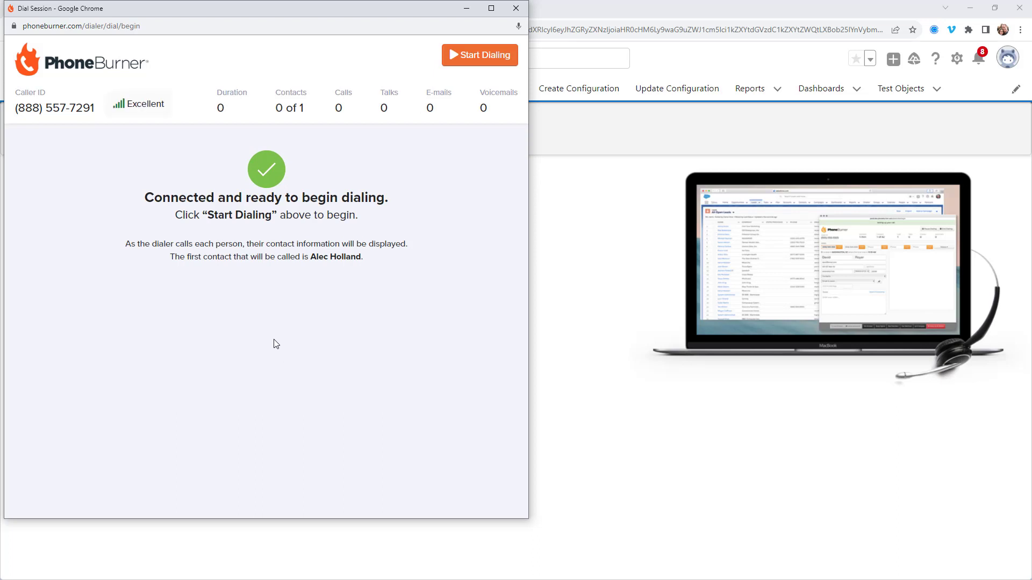
# Call the selected lead, hang up, and end the dial session, closing its window
pyautogui.click(477, 60)
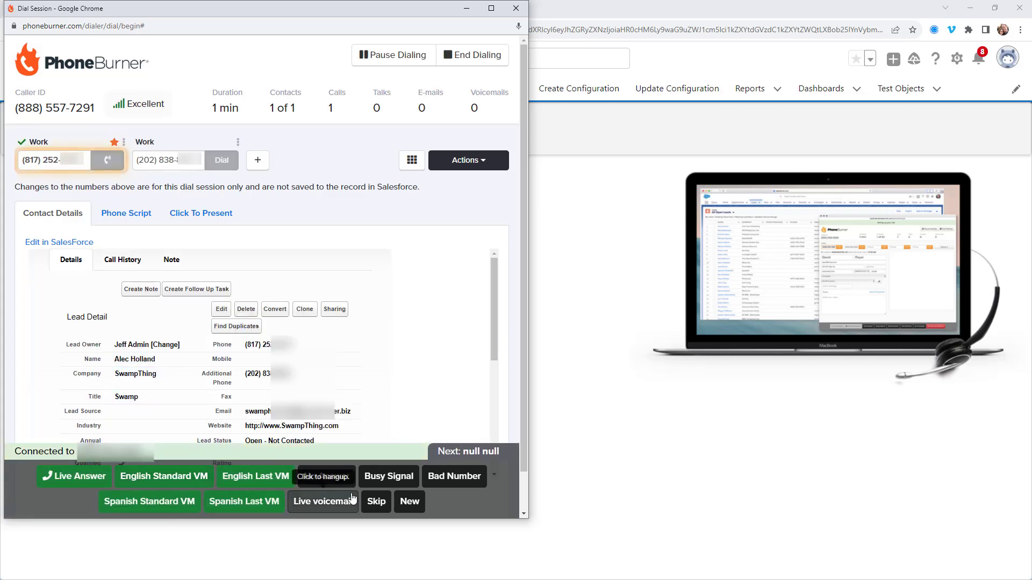
pyautogui.click(326, 477)
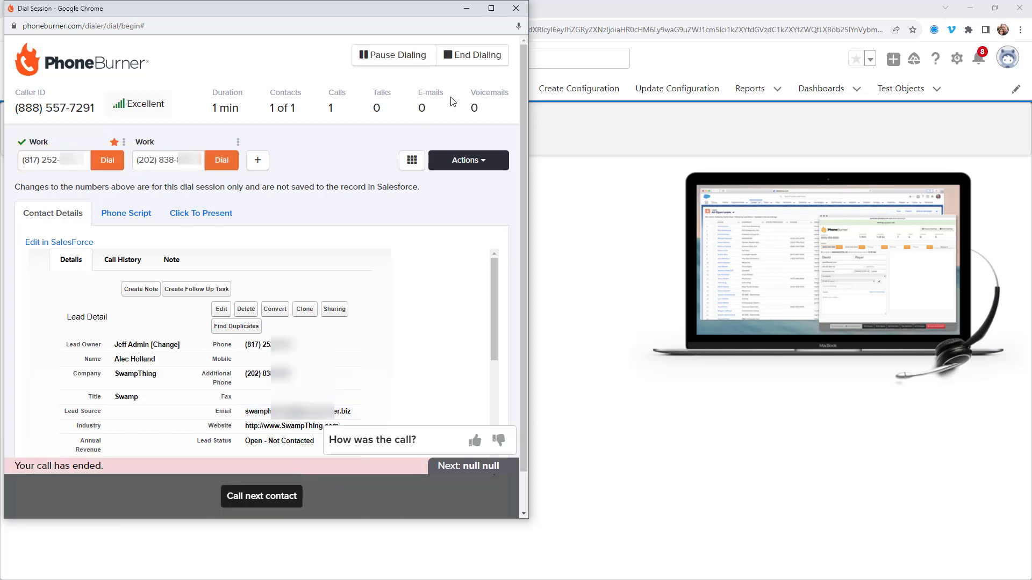
pyautogui.click(467, 57)
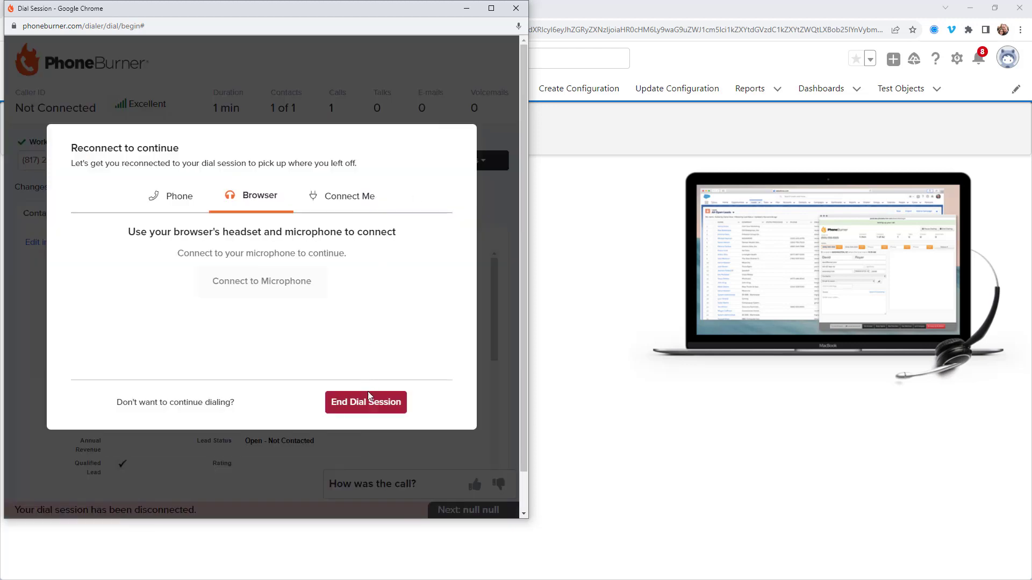
pyautogui.click(516, 9)
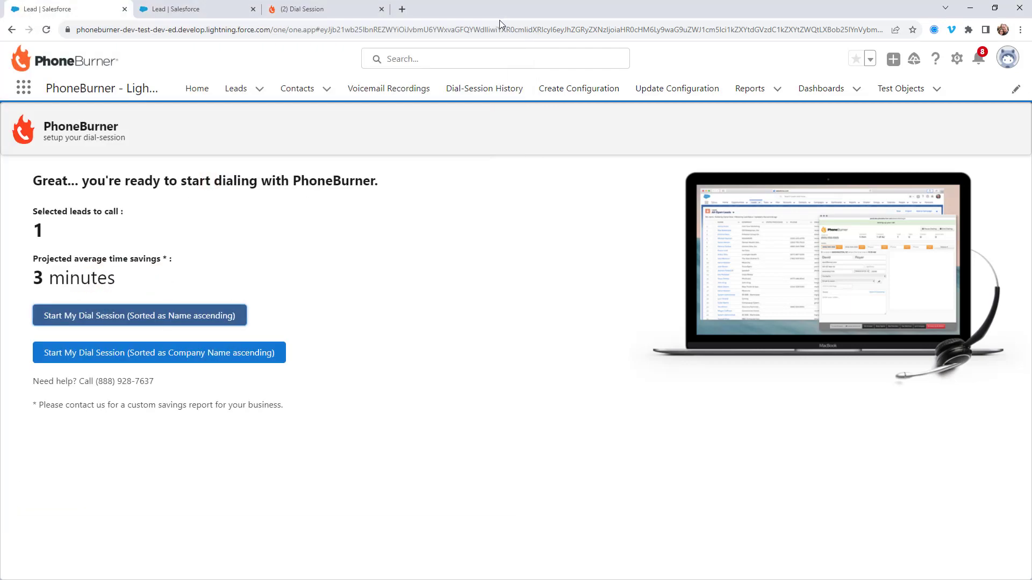
# Return to the New Leads - Attempt 1 list, reload it and check which leads remain
pyautogui.click(12, 31)
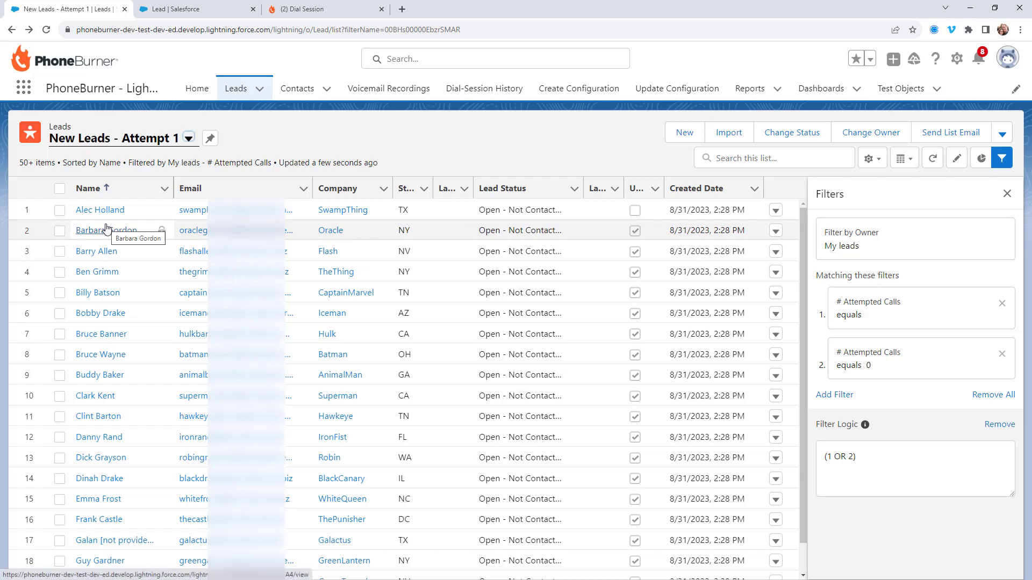
pyautogui.click(48, 33)
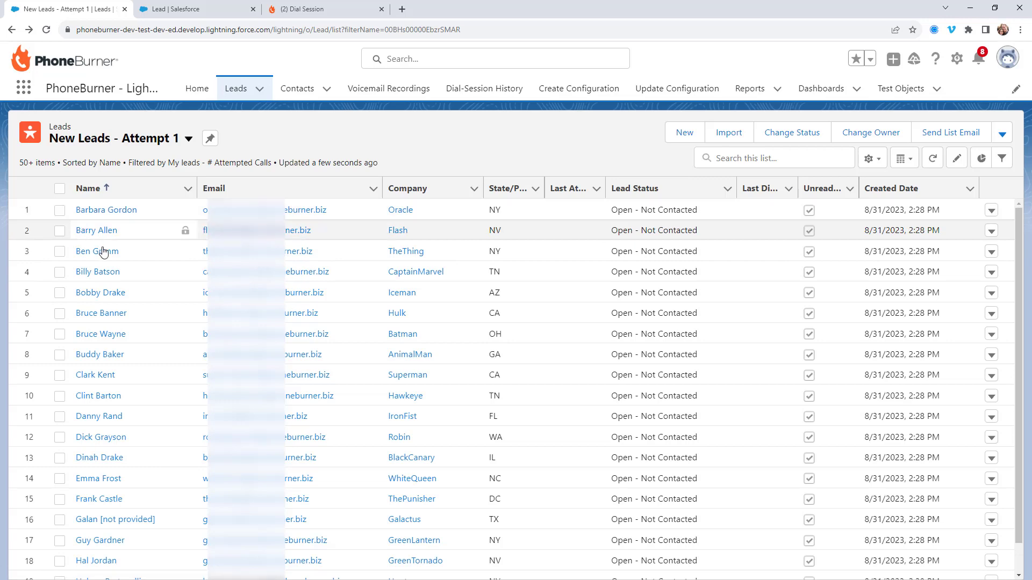
pyautogui.scroll(-10, 113, 304)
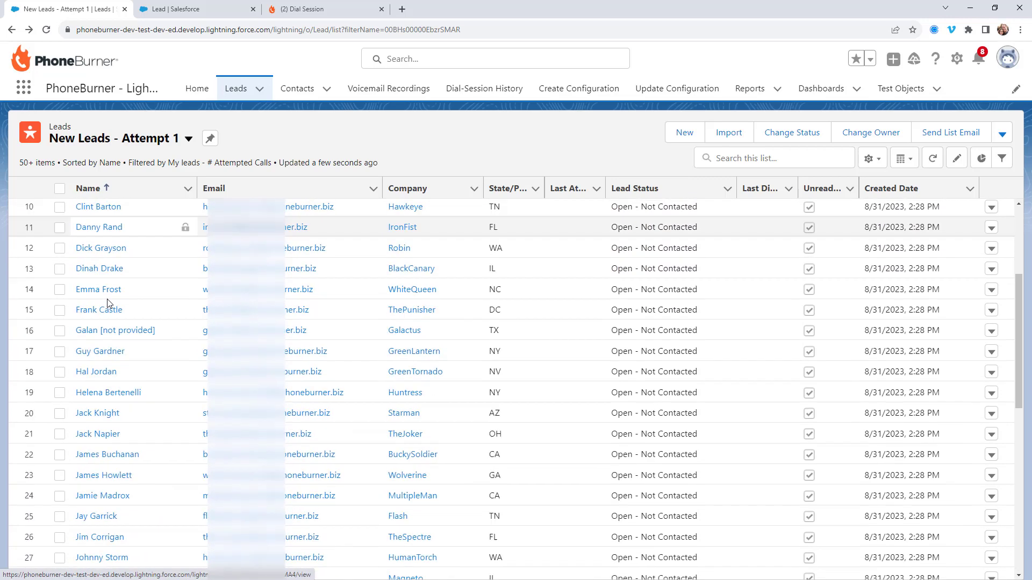
pyautogui.scroll(-15, 106, 303)
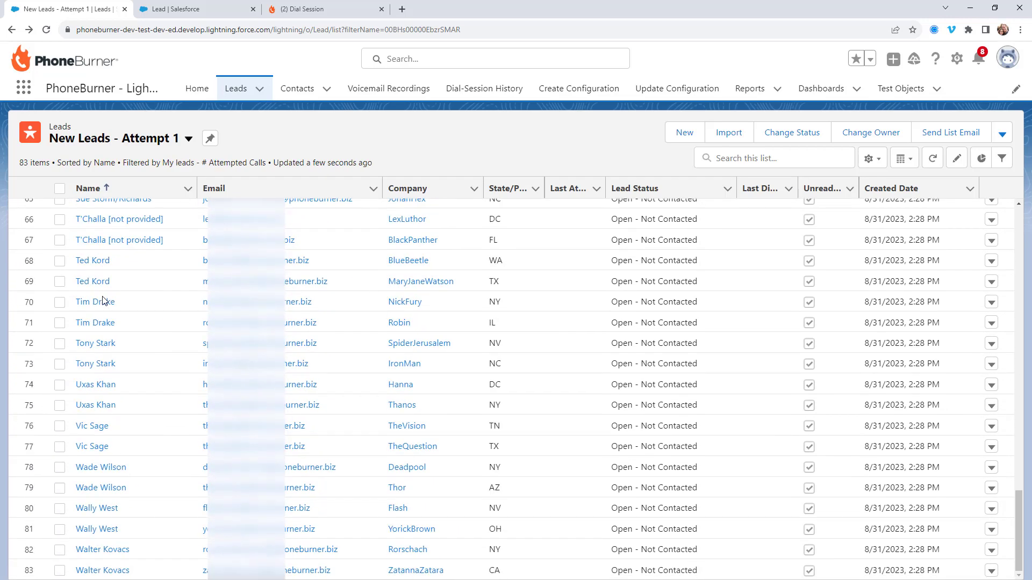
pyautogui.scroll(20, 105, 301)
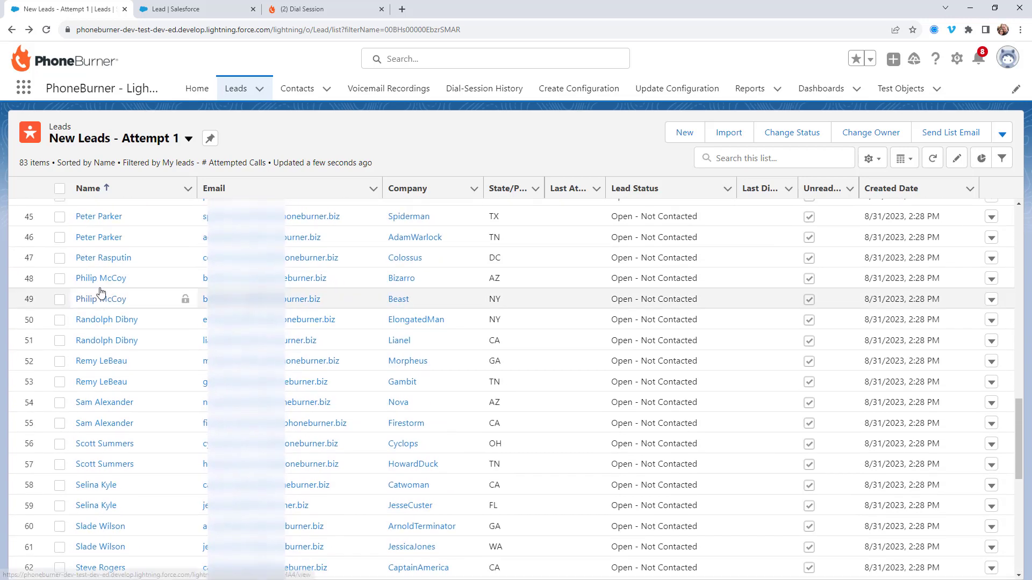
# Switch to the Attempt 2 lead list view and display its filters to review the attempt criteria
pyautogui.scroll(1, 98, 288)
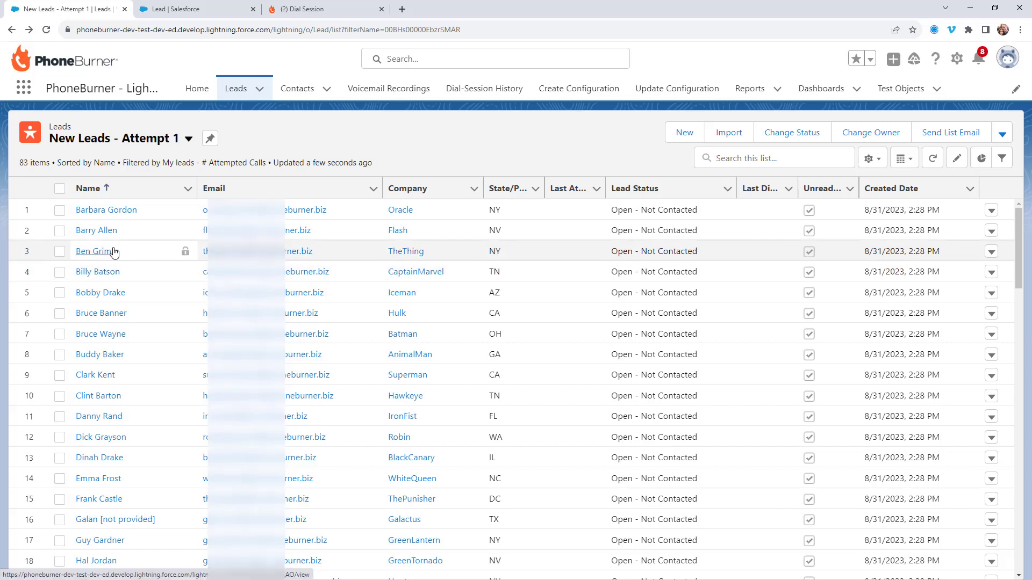
pyautogui.click(185, 141)
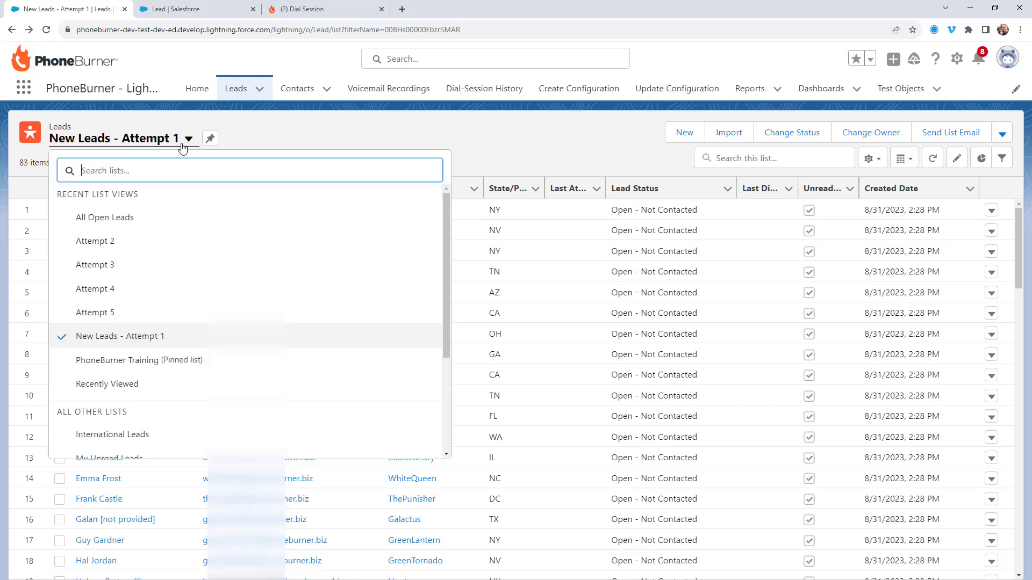
pyautogui.click(124, 240)
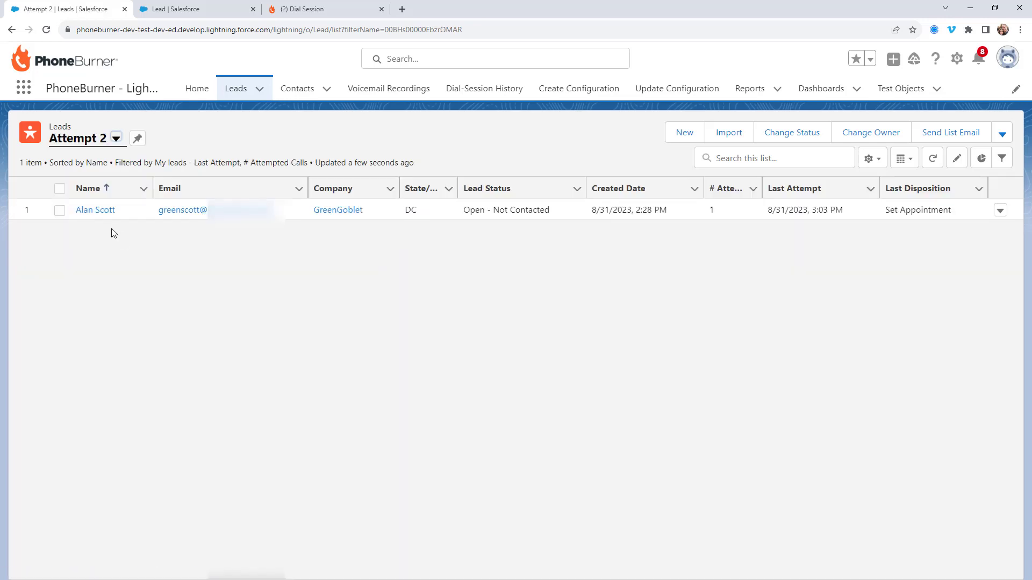
pyautogui.click(1002, 158)
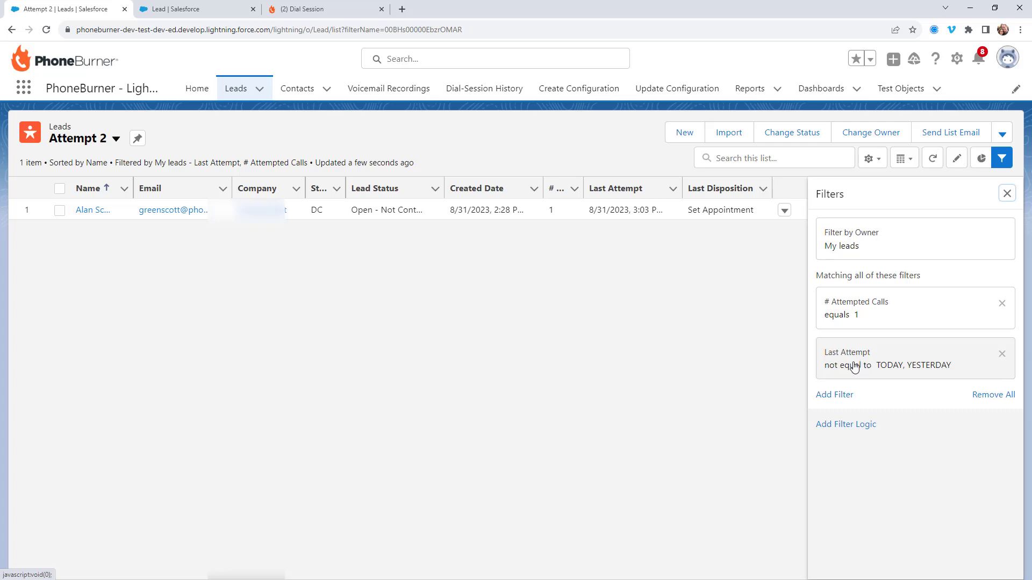
# Switch to the PhoneBurner Training lead list view and hide its filters
pyautogui.click(116, 139)
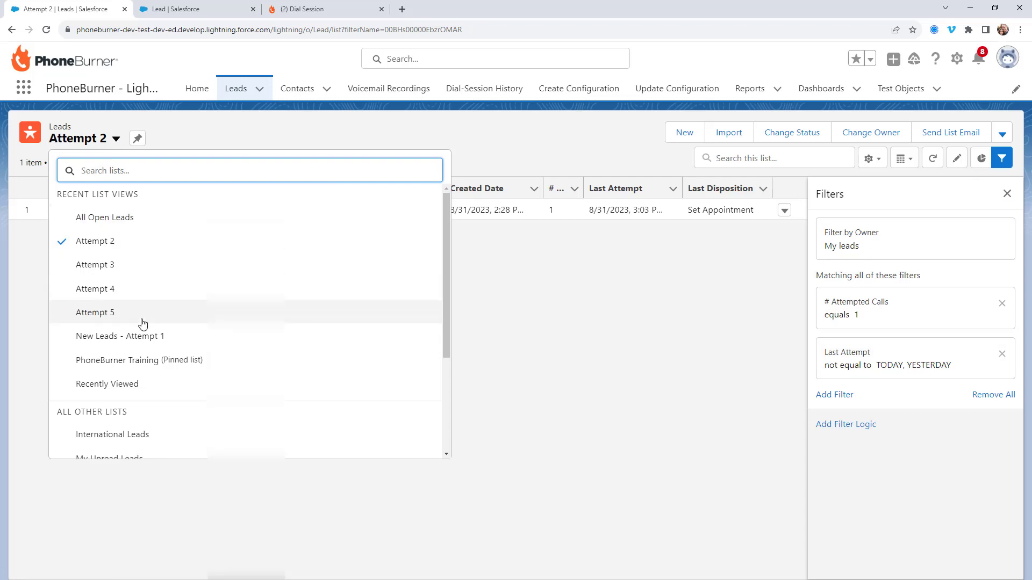
pyautogui.click(155, 365)
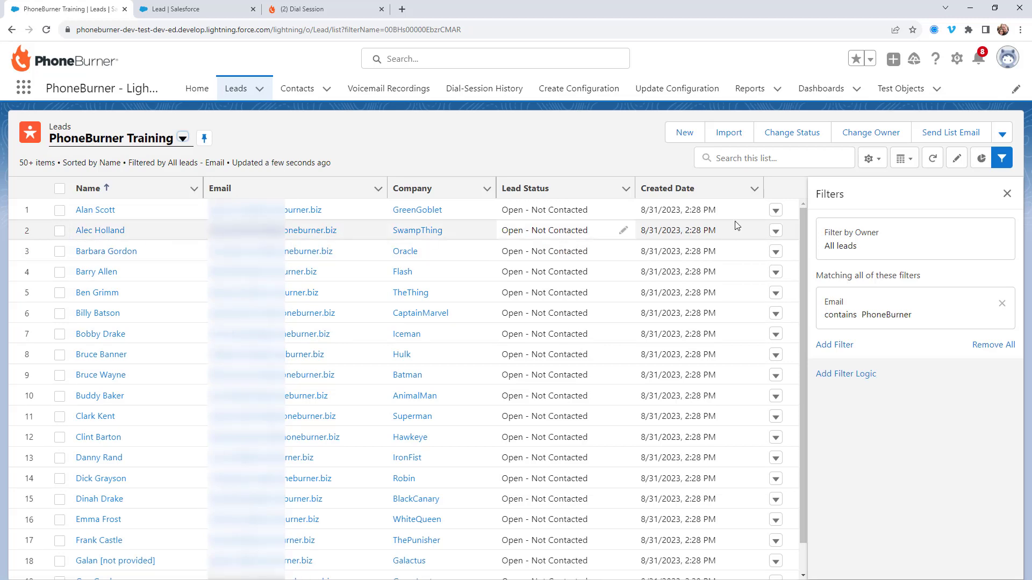
pyautogui.click(1006, 194)
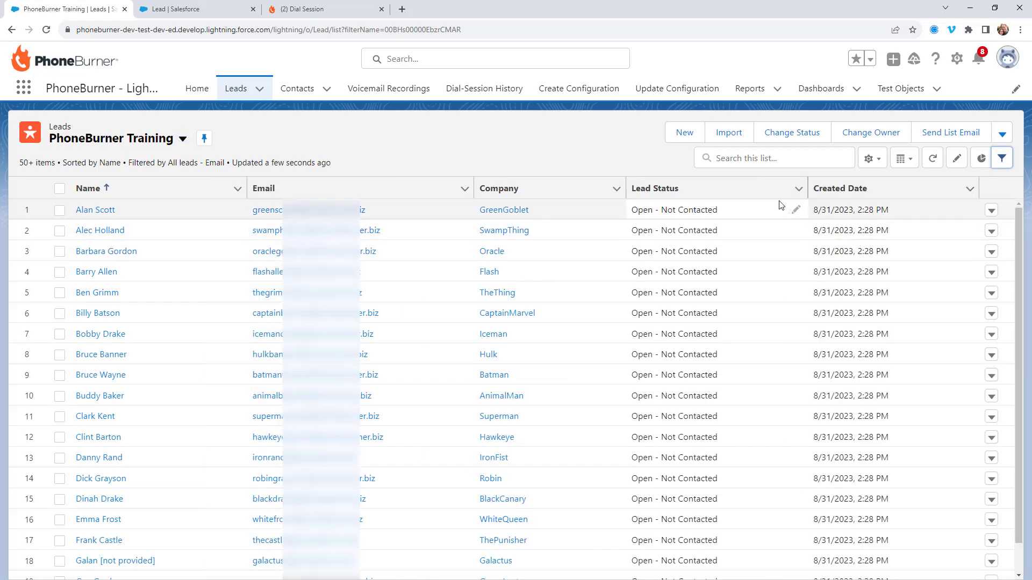
# Start selecting the fields to display in the PhoneBurner Training list and add # Attempted Calls to the visible fields
pyautogui.click(871, 158)
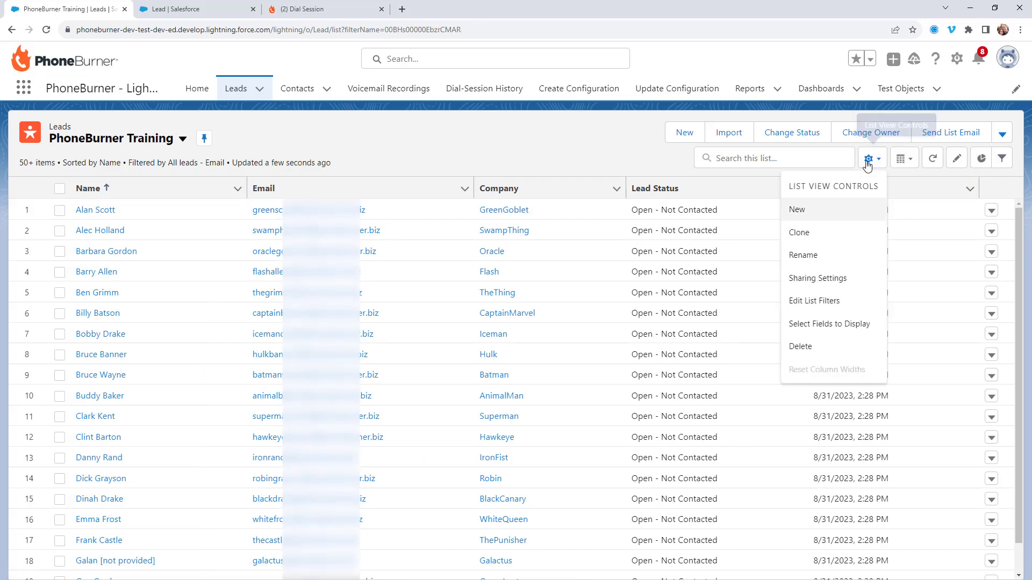
pyautogui.click(822, 325)
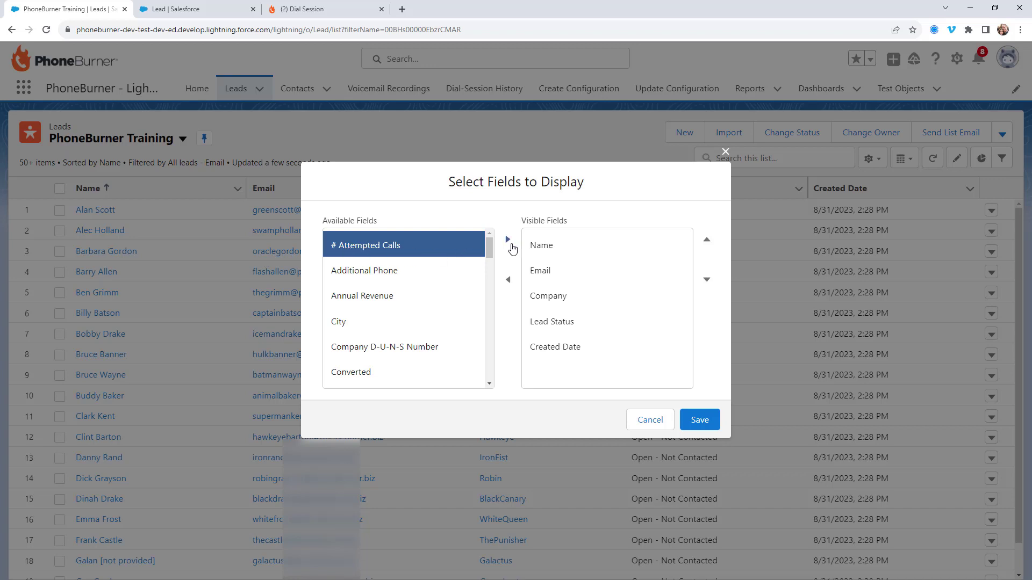
pyautogui.click(508, 241)
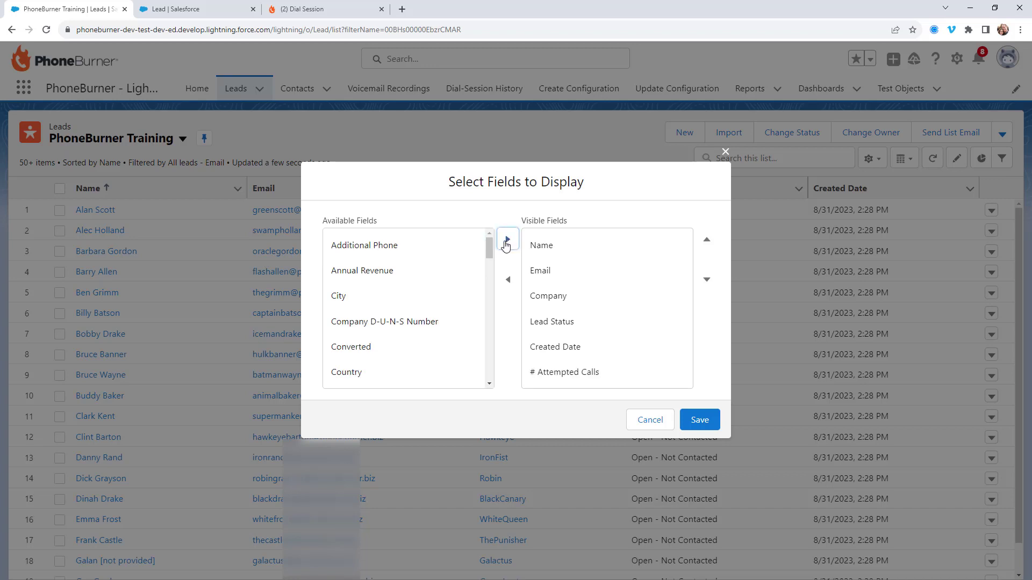
# Find Last Attempt among the available fields and add it to the visible fields
pyautogui.scroll(-1, 441, 294)
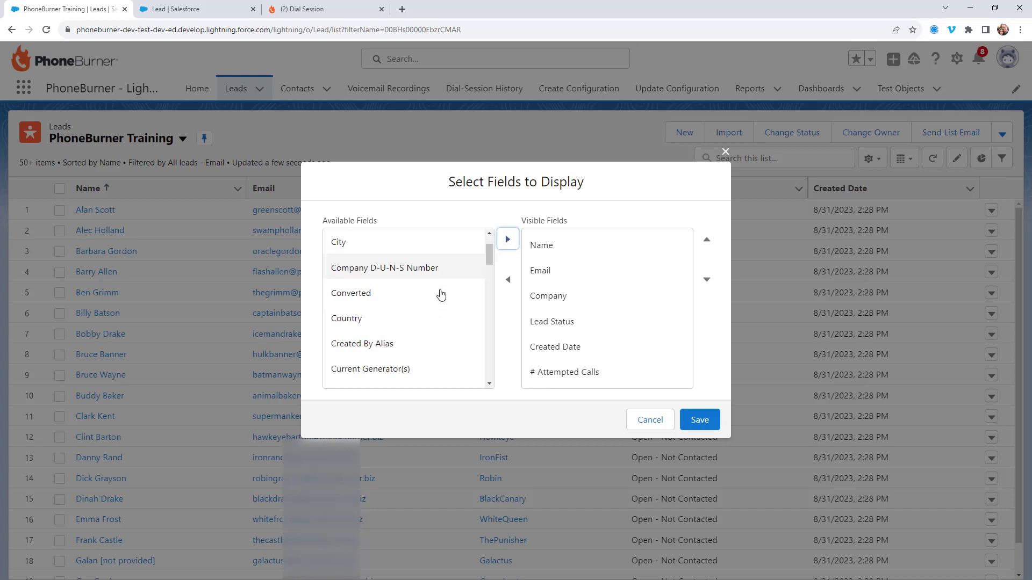
pyautogui.scroll(-10, 438, 293)
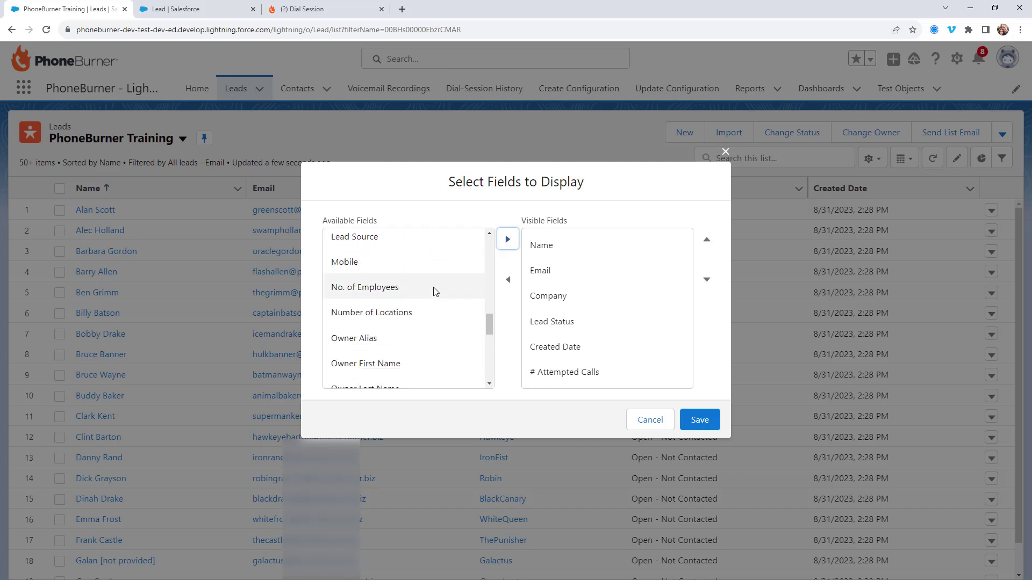
pyautogui.scroll(-6, 434, 293)
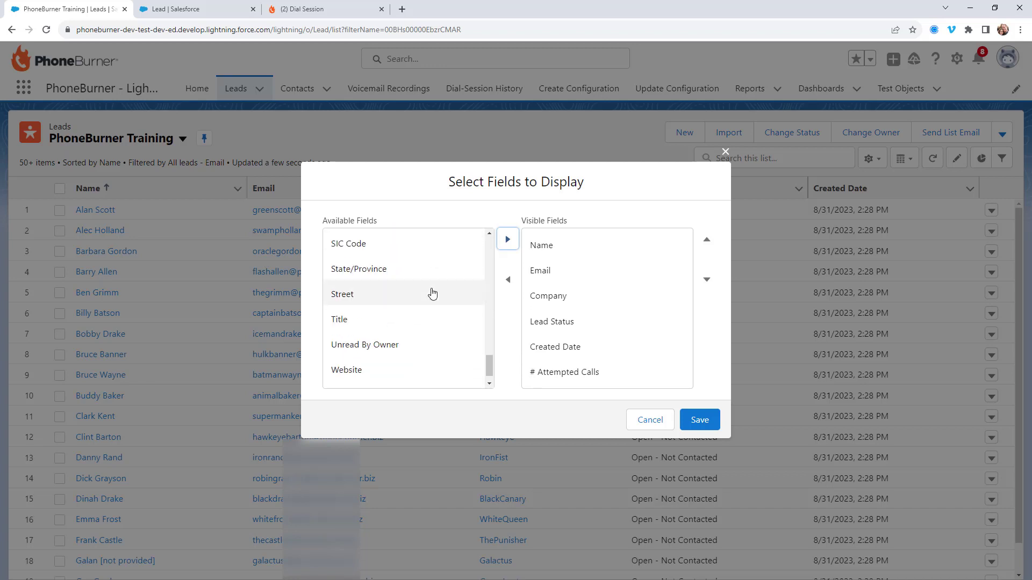
pyautogui.scroll(6, 433, 294)
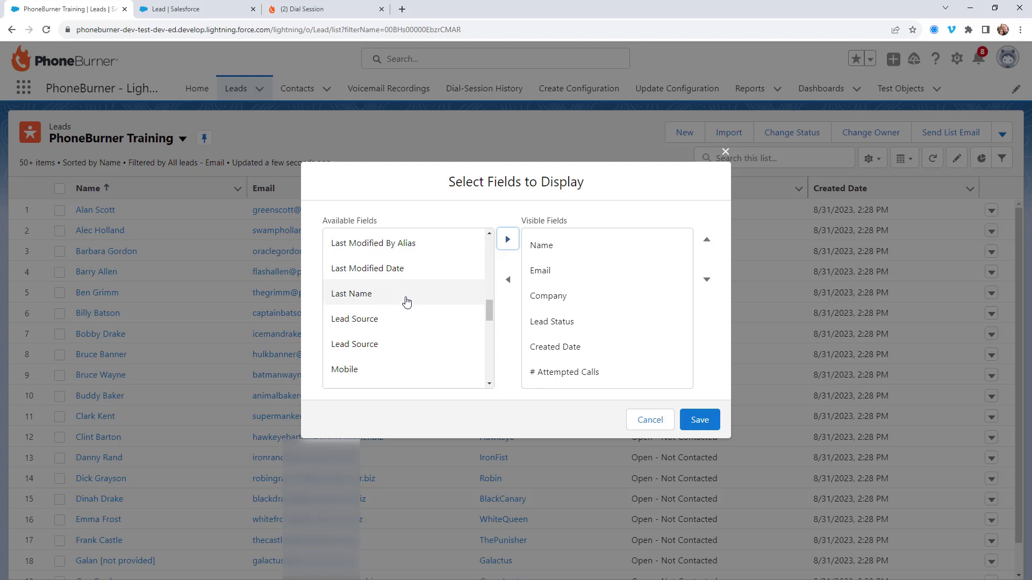
pyautogui.scroll(2, 406, 298)
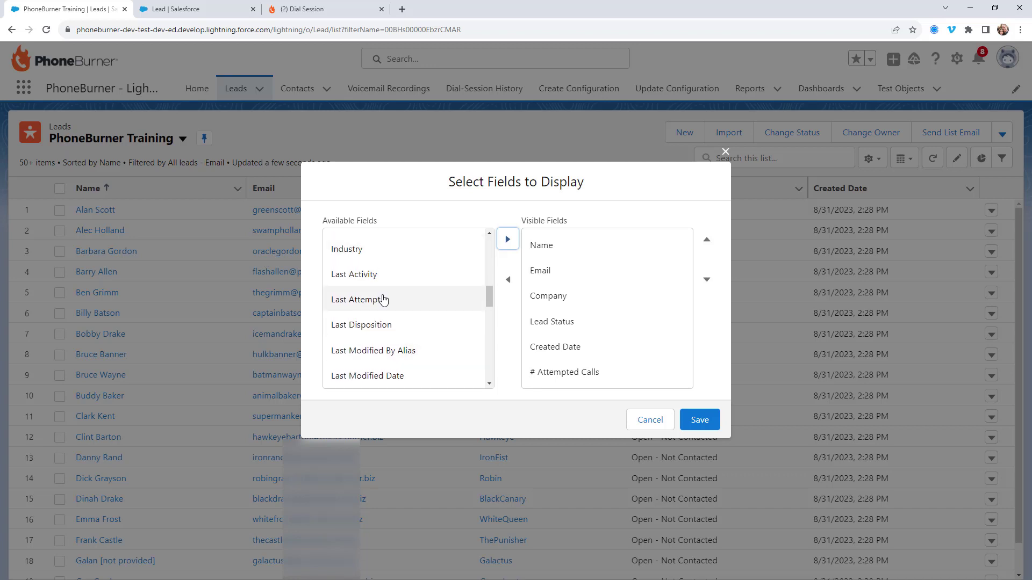
pyautogui.click(384, 305)
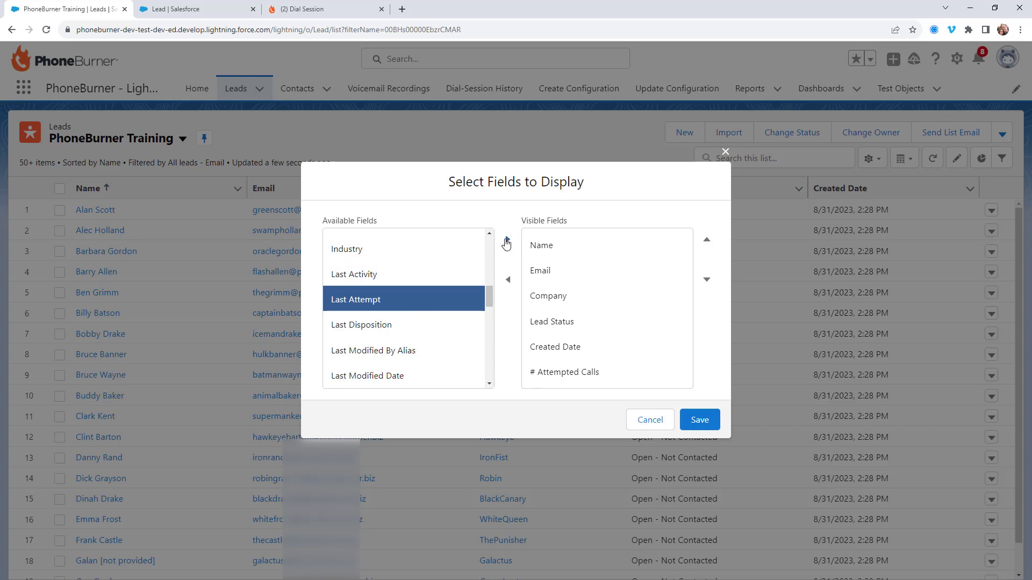
pyautogui.click(508, 239)
# Add Last Disposition to the visible fields and save the list's field selection
pyautogui.click(382, 301)
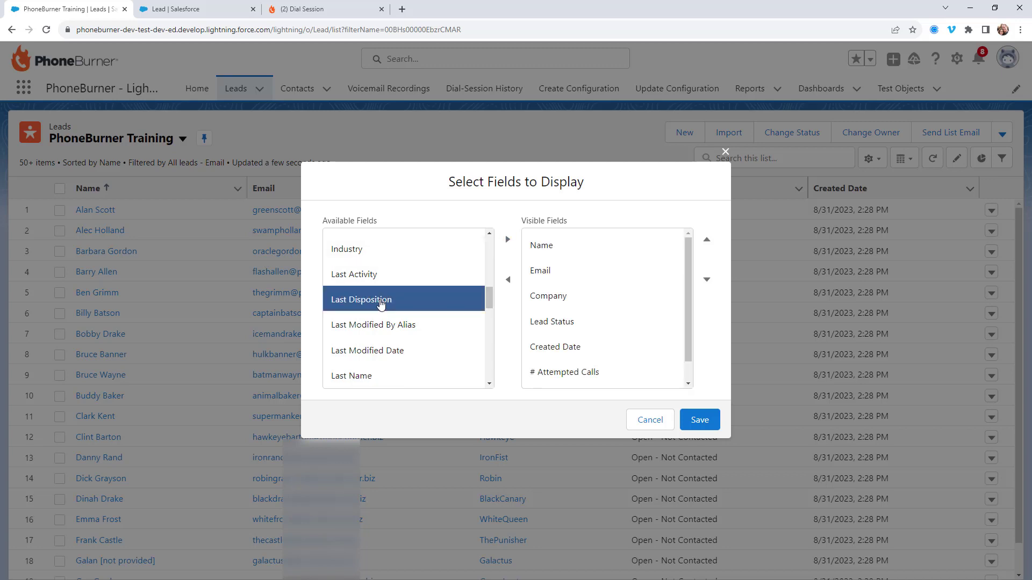
pyautogui.click(507, 239)
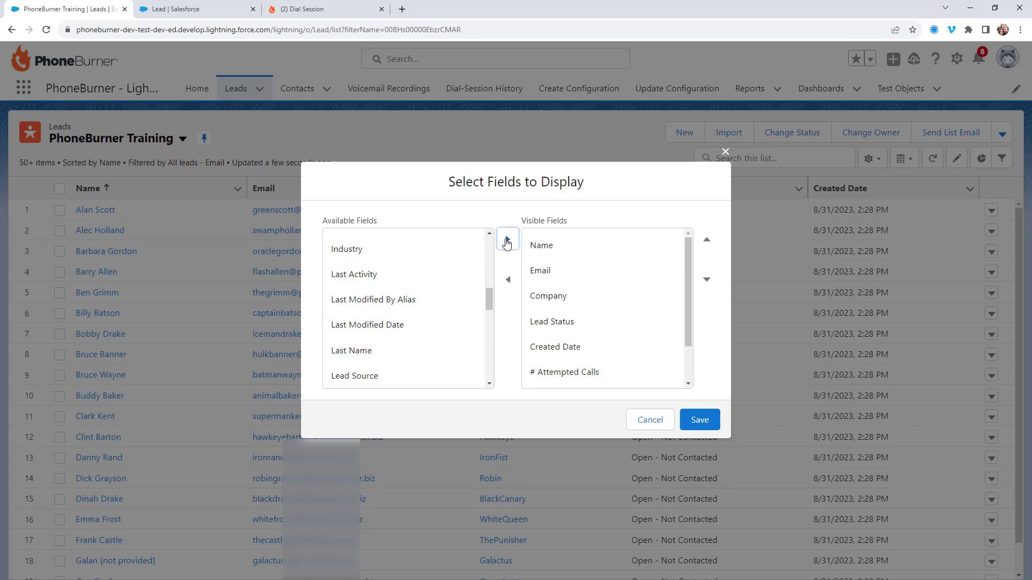
pyautogui.click(698, 420)
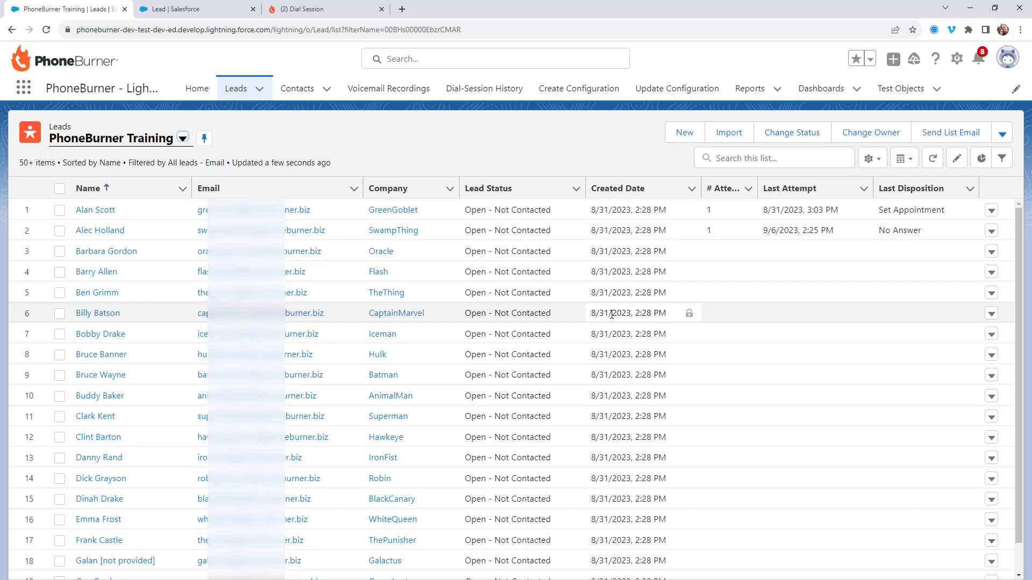
# Bring up the choice of lead list views from the PhoneBurner Training list
pyautogui.click(183, 139)
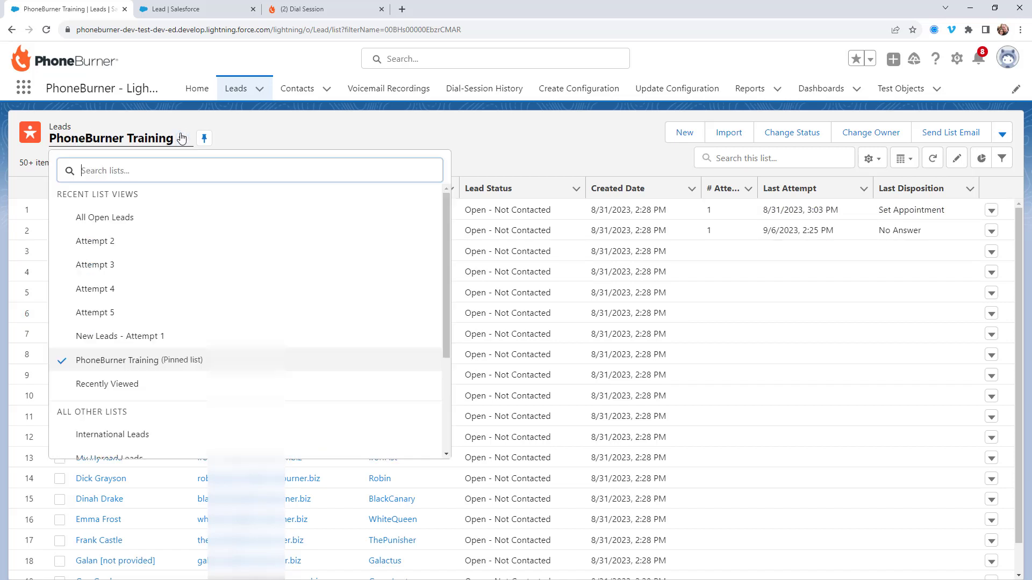